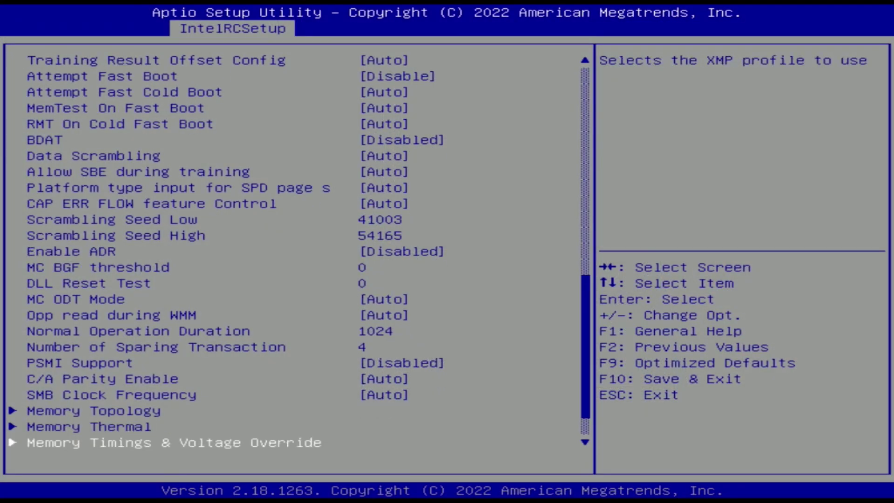
- Open the memory timings and voltage override settings and set the DIMM profile to MANUAL
{"action": "key", "text": "Return"}
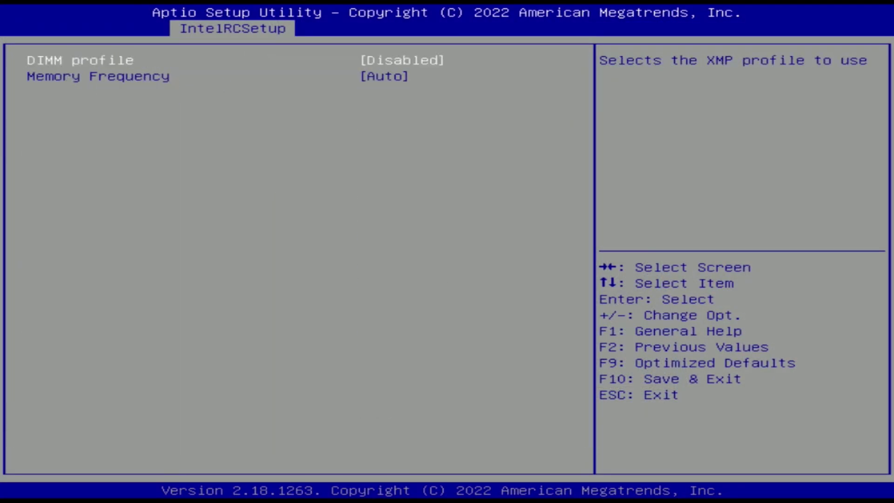
{"action": "key", "text": "Return"}
{"action": "key", "text": "Return"}
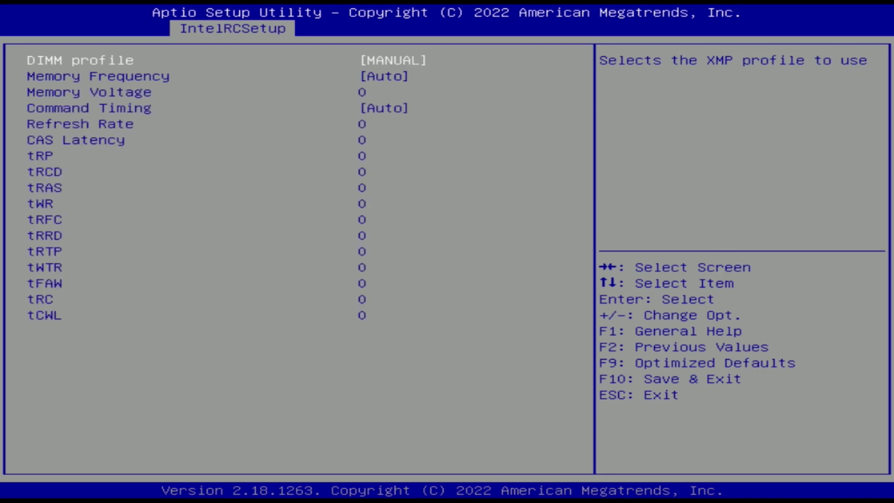
- Examine the selectable memory frequencies and the manual voltage and timing settings
{"action": "key", "text": "Down"}
{"action": "key", "text": "Return"}
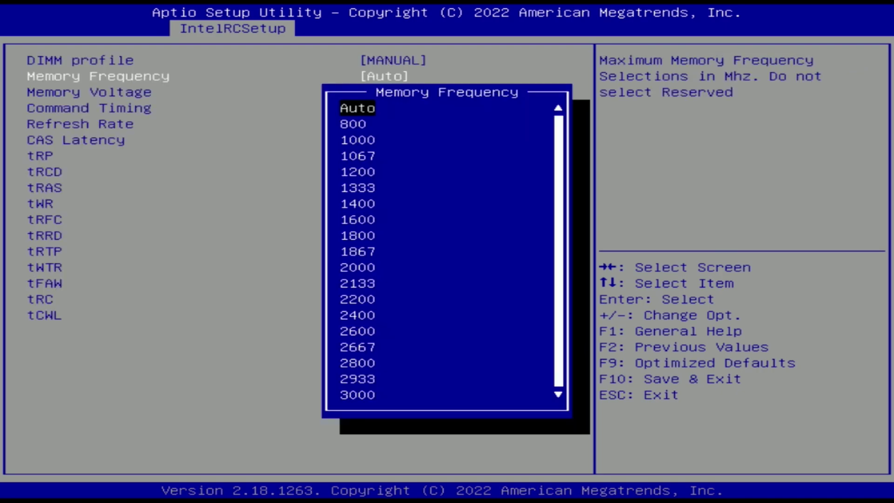
{"action": "key", "text": "Escape"}
{"action": "key", "text": "Down"}
{"action": "key", "text": "Down"}
{"action": "key", "text": "Down"}
{"action": "key", "text": "Down"}
{"action": "key", "text": "Down"}
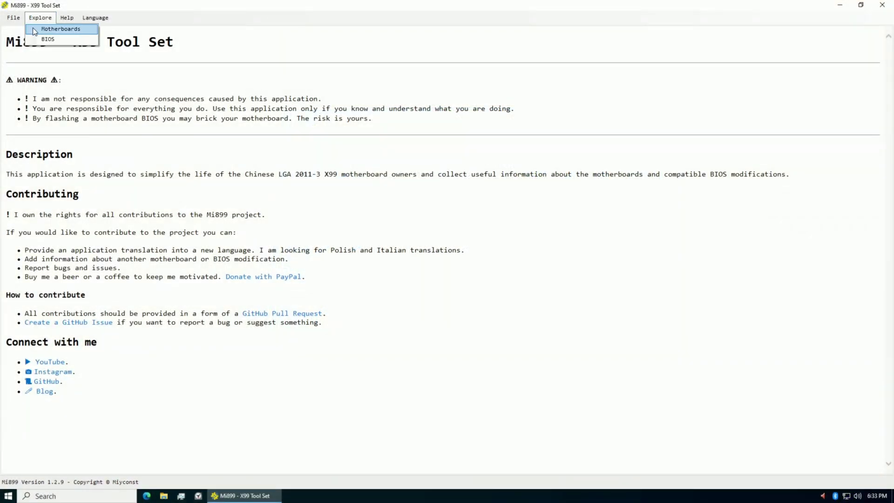
- In Mi899, open BIOS read and write for the Huananzhi X99-QD4 and choose the "Stock Huananzhi X99-QD4, Mi8, TU PEI -50/50mv" BIOS
{"action": "left_click", "coordinate": [60, 29]}
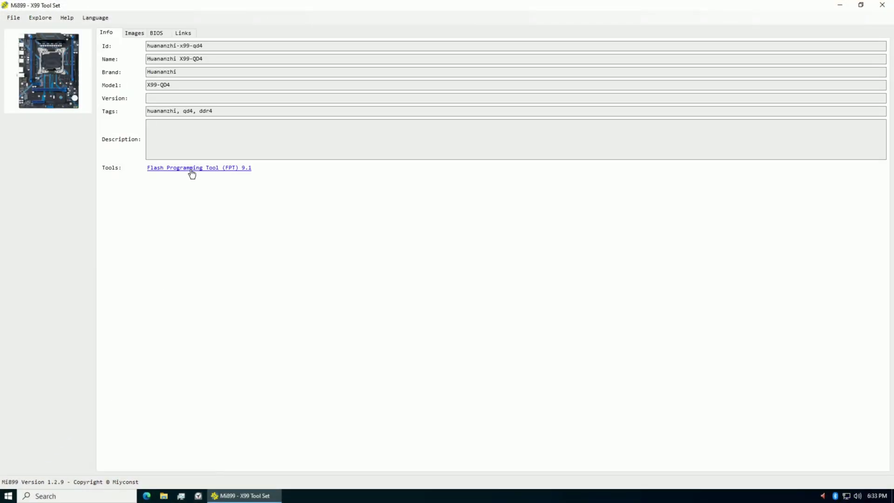
{"action": "left_click", "coordinate": [191, 171]}
{"action": "left_click", "coordinate": [186, 173]}
{"action": "left_click", "coordinate": [166, 205]}
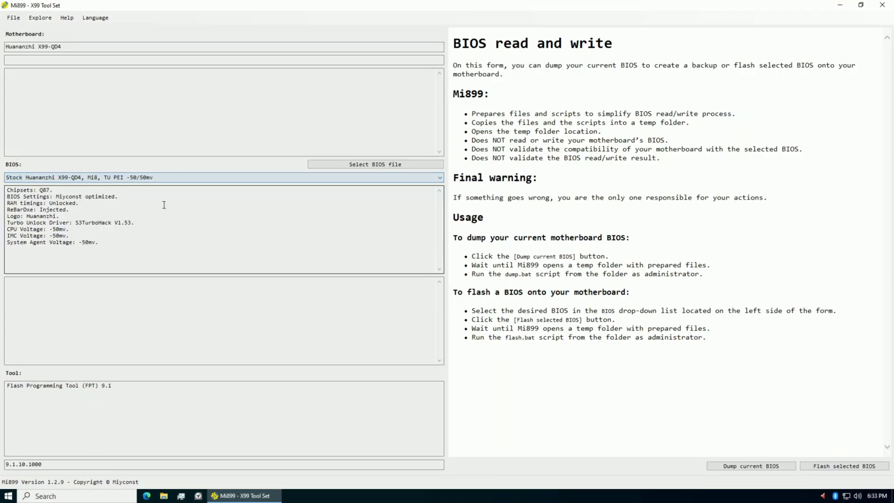
- Prepare the flash files for the selected stock BIOS and run flash.bat as administrator
{"action": "left_click", "coordinate": [816, 466]}
{"action": "left_click", "coordinate": [310, 124]}
{"action": "right_click", "coordinate": [309, 123]}
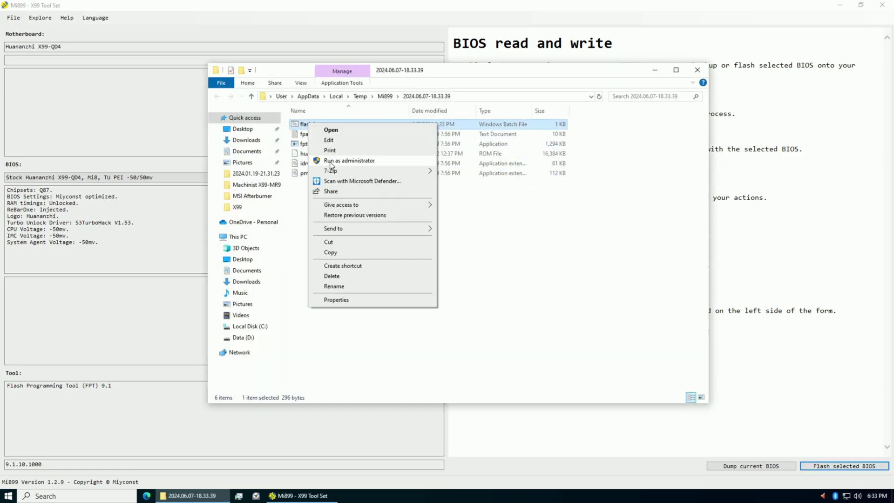
{"action": "left_click", "coordinate": [332, 162]}
{"action": "left_click", "coordinate": [364, 300]}
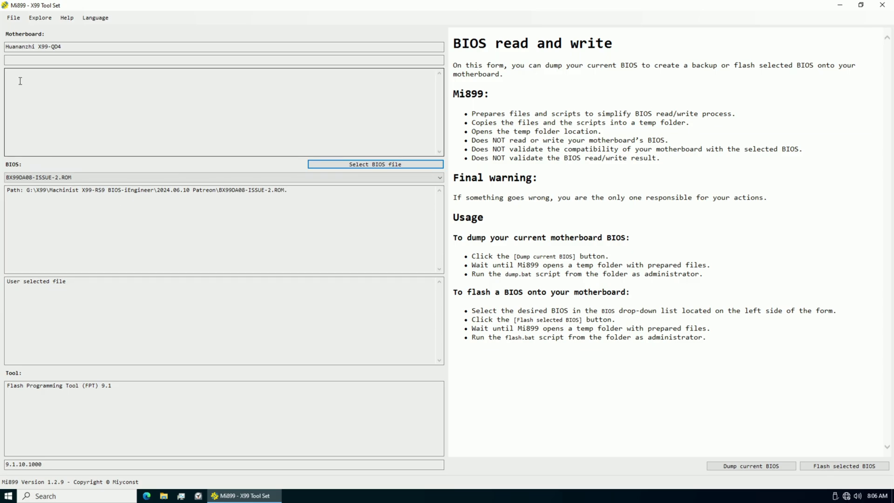
- Check the selected motherboard name and the file path of the custom BIOS
{"action": "left_click", "coordinate": [27, 47]}
{"action": "key", "text": "ctrl+a"}
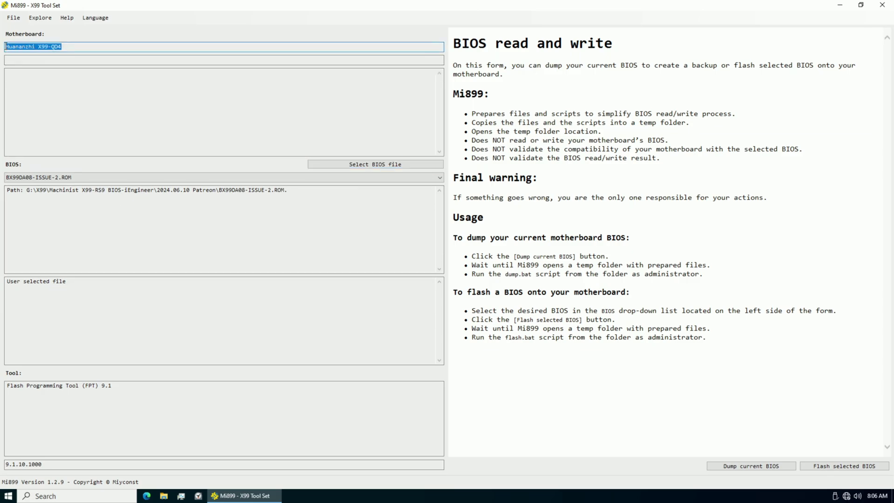
{"action": "left_click_drag", "start_coordinate": [26, 191], "coordinate": [167, 192]}
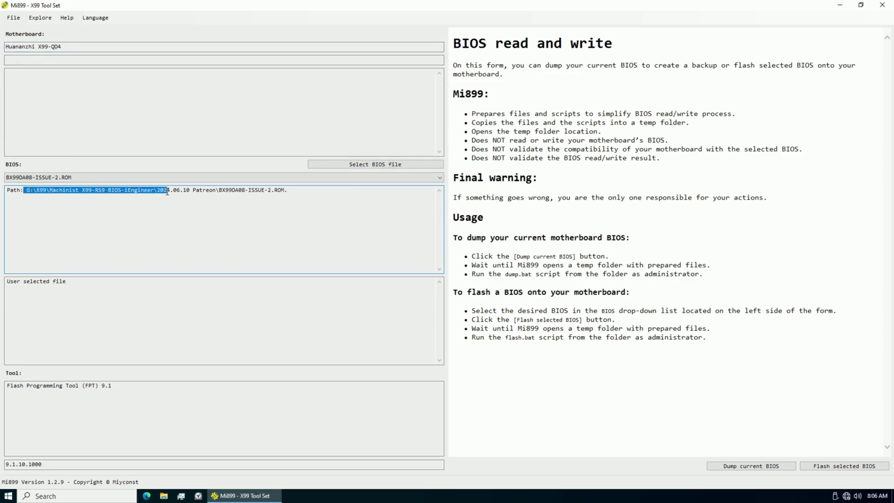
{"action": "left_click", "coordinate": [318, 199]}
- Prepare the flash files for BX99DA08-ISSUE-2.ROM and run the generated flash.bat as administrator
{"action": "left_click", "coordinate": [828, 469]}
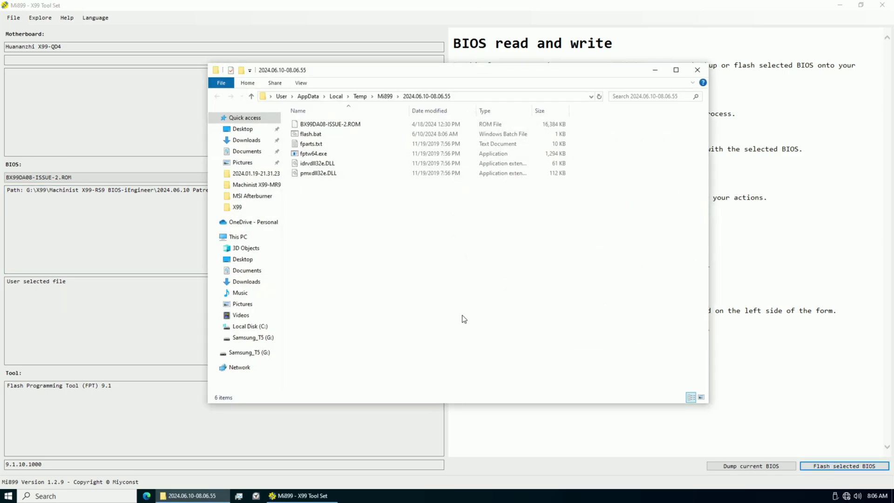
{"action": "left_click", "coordinate": [308, 134]}
{"action": "right_click", "coordinate": [308, 133]}
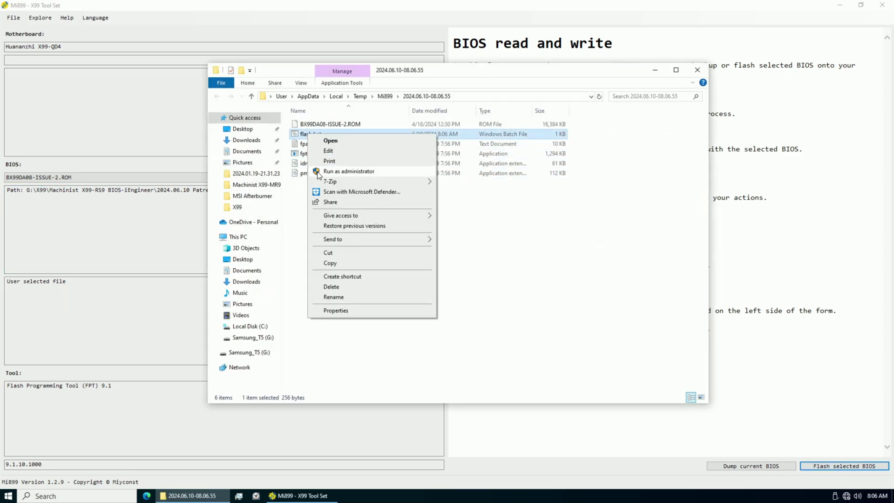
{"action": "left_click", "coordinate": [319, 172]}
{"action": "left_click", "coordinate": [374, 309]}
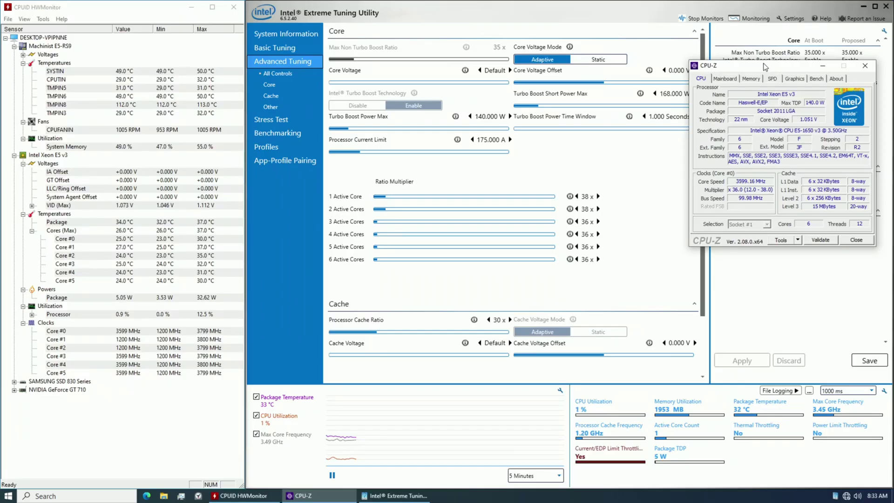
- Review the mainboard, memory, SPD and graphics details in CPU-Z and start a multi-threaded CPU load from its benchmark section
{"action": "left_click", "coordinate": [726, 79]}
{"action": "left_click", "coordinate": [758, 79]}
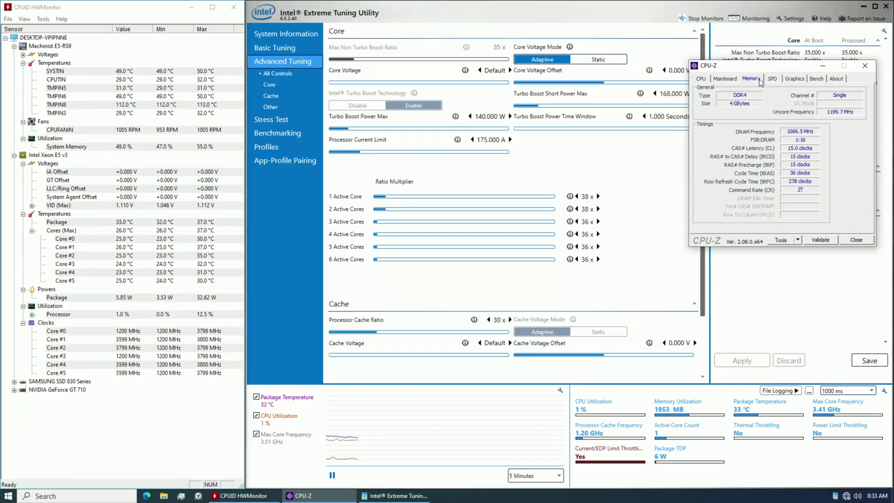
{"action": "left_click", "coordinate": [779, 79]}
{"action": "left_click", "coordinate": [795, 79]}
{"action": "left_click", "coordinate": [817, 79]}
{"action": "left_click", "coordinate": [721, 183]}
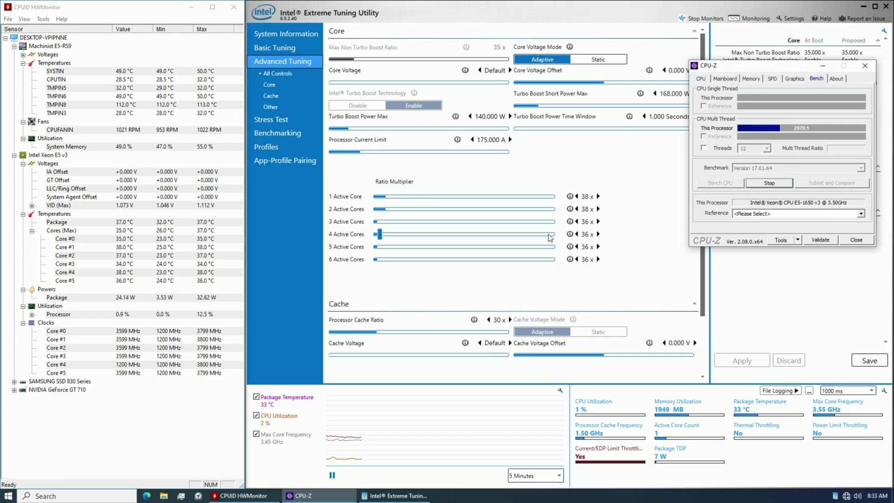
- In Intel Extreme Tuning Utility, raise the ratio multipliers for 3 to 6 active cores to 37x and on to 38x, applying each change
{"action": "mouse_move", "coordinate": [571, 260]}
{"action": "left_click", "coordinate": [599, 259]}
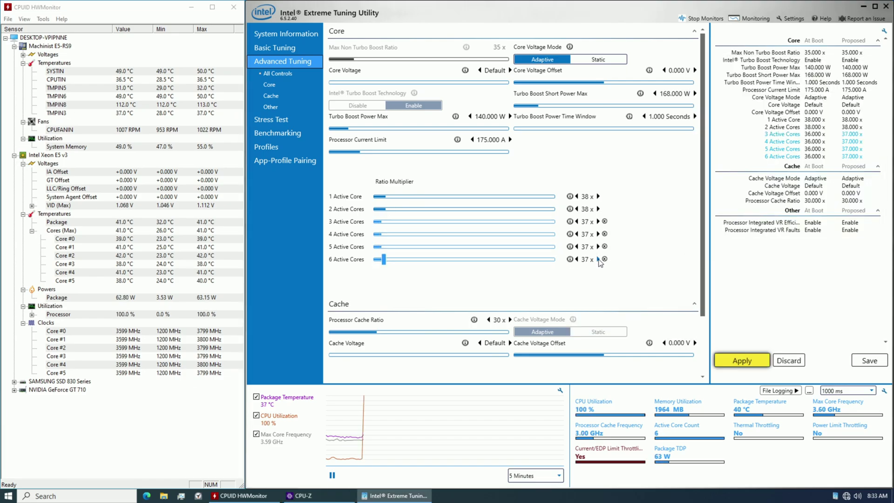
{"action": "left_click", "coordinate": [734, 360]}
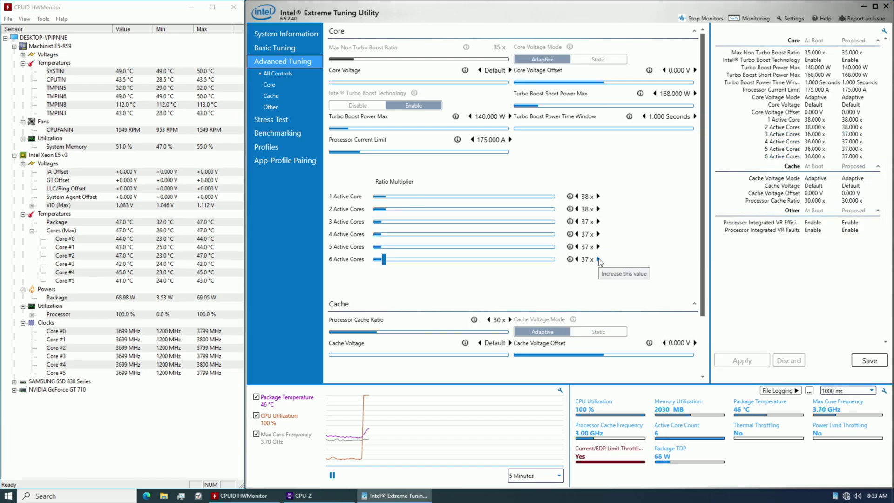
{"action": "left_click", "coordinate": [599, 260]}
{"action": "left_click", "coordinate": [750, 360]}
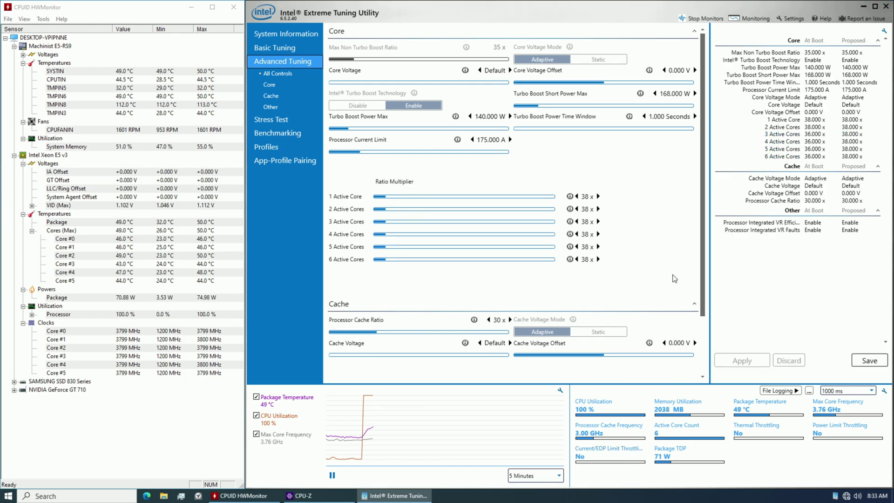
{"action": "left_click", "coordinate": [599, 259]}
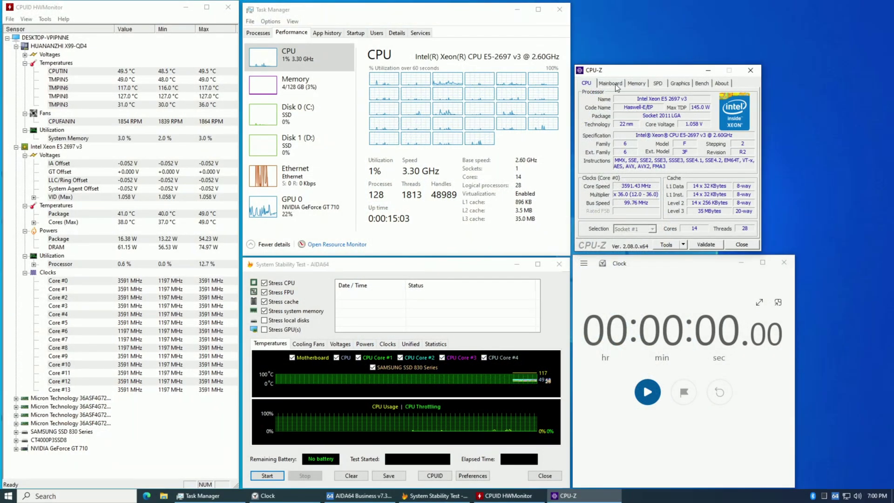
- Look through the memory, SPD, graphics and about information in CPU-Z and return to the CPU details
{"action": "left_click", "coordinate": [636, 83]}
{"action": "left_click", "coordinate": [657, 83]}
{"action": "left_click", "coordinate": [680, 83]}
{"action": "left_click", "coordinate": [722, 83]}
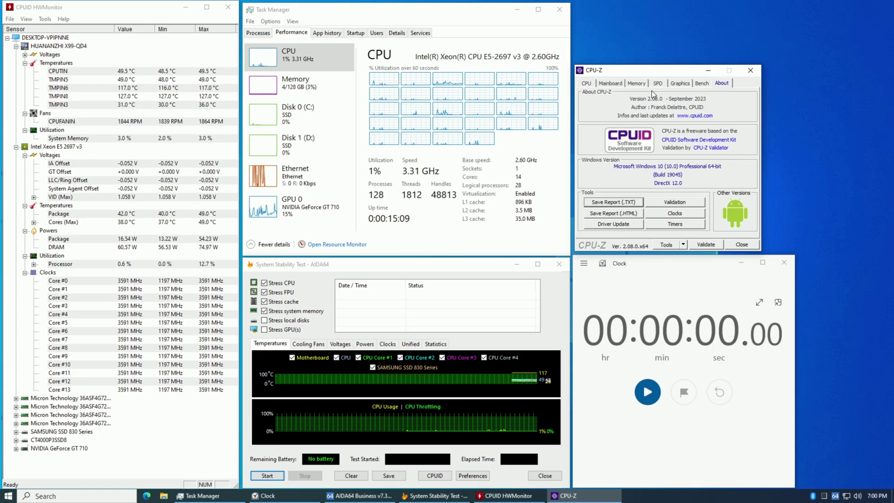
{"action": "left_click", "coordinate": [586, 83]}
- Start the stopwatch along with the AIDA64 system stability test, and move the CPU-Z window up to the top of the desktop
{"action": "left_click", "coordinate": [647, 391]}
{"action": "left_click", "coordinate": [465, 379]}
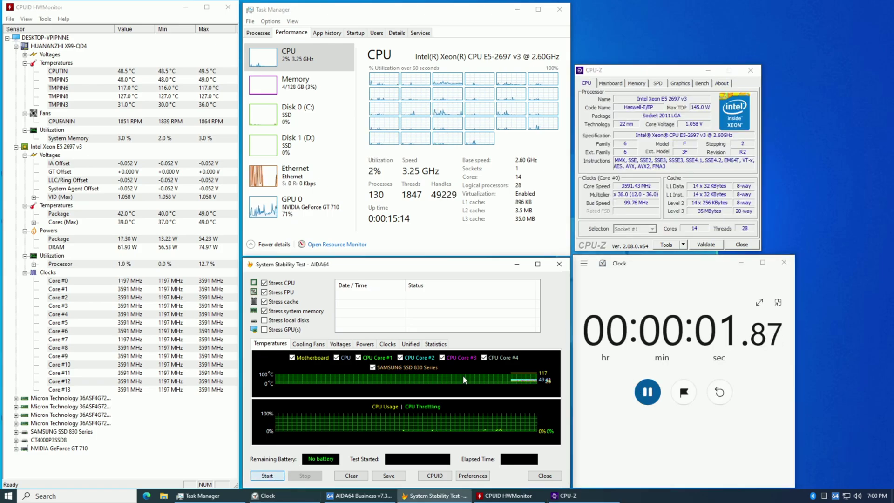
{"action": "right_click", "coordinate": [614, 224]}
{"action": "left_click_drag", "start_coordinate": [614, 70], "coordinate": [615, 7]}
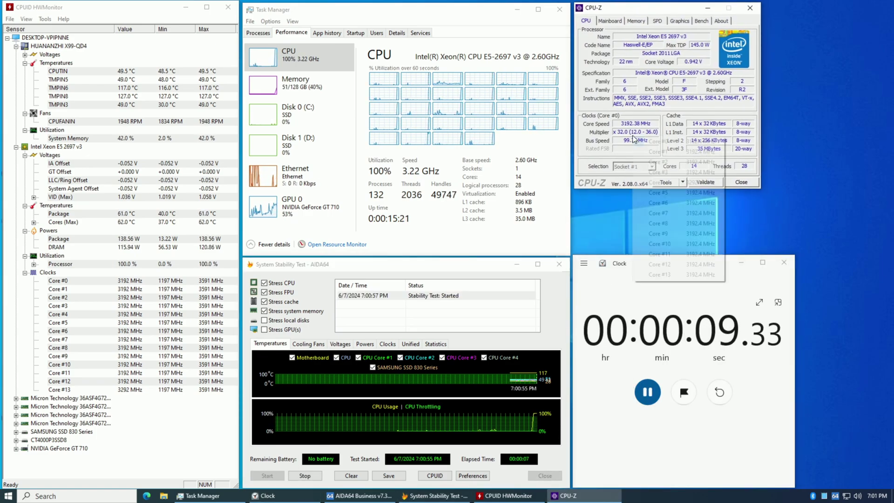